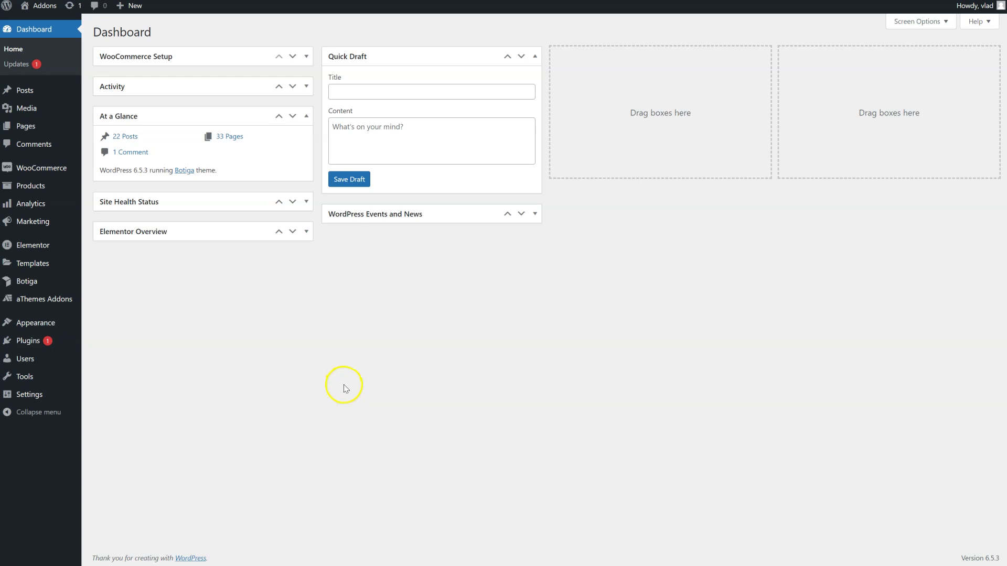
- Search the aThemes Addons modules for 'lottie' and enable the Lottie widget
left_click(76, 302)
left_click(928, 221)
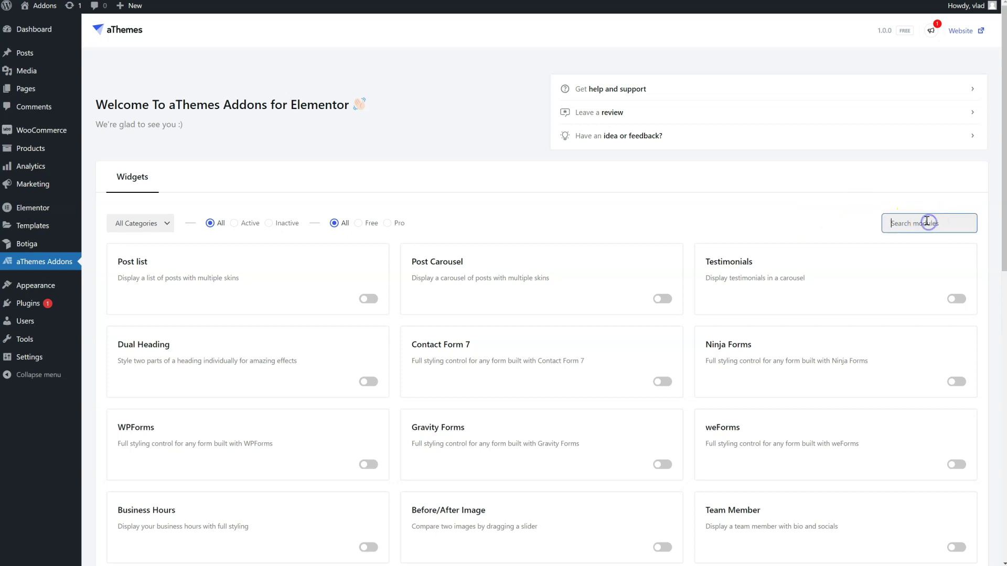
type("lottie")
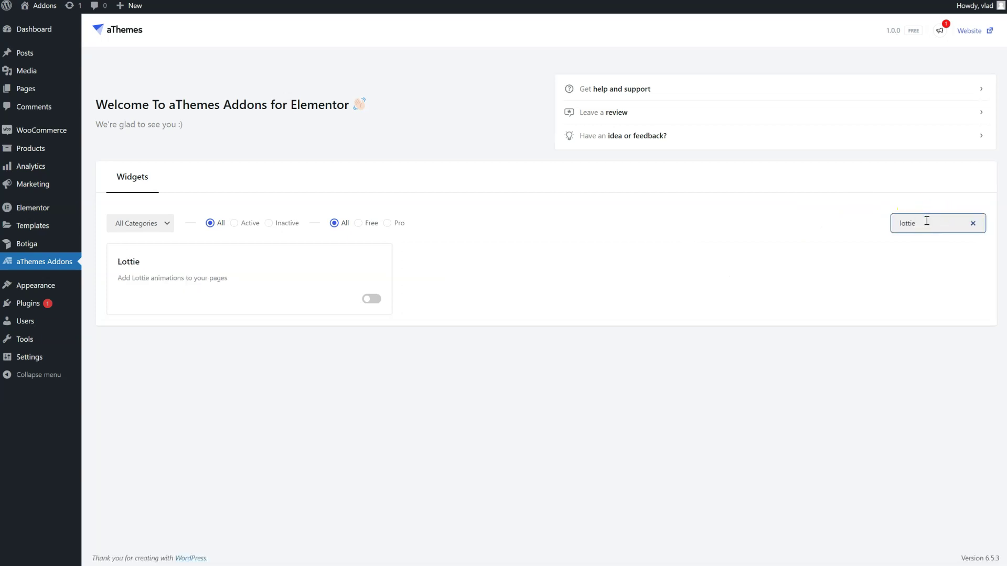
left_click(369, 300)
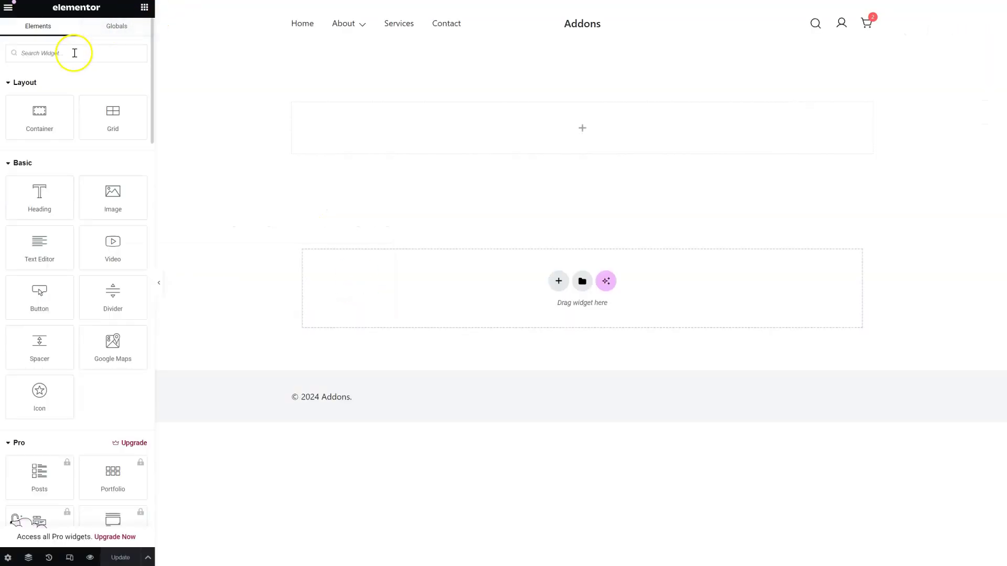
- Search the Elements panel for 'lott' and drop the aThemes Lottie widget into the empty top section
left_click(71, 52)
type("lottie")
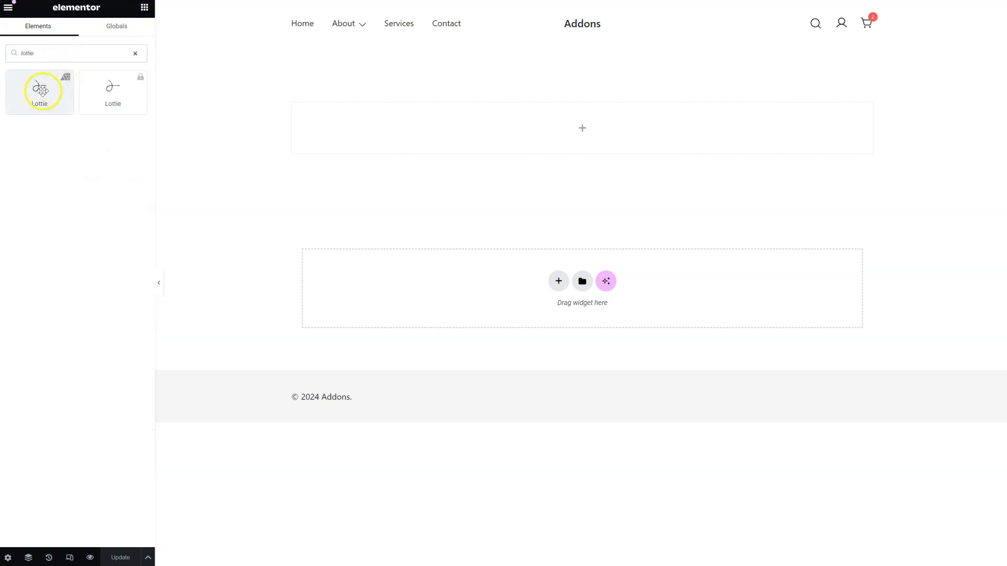
left_click_drag(48, 91, 473, 136)
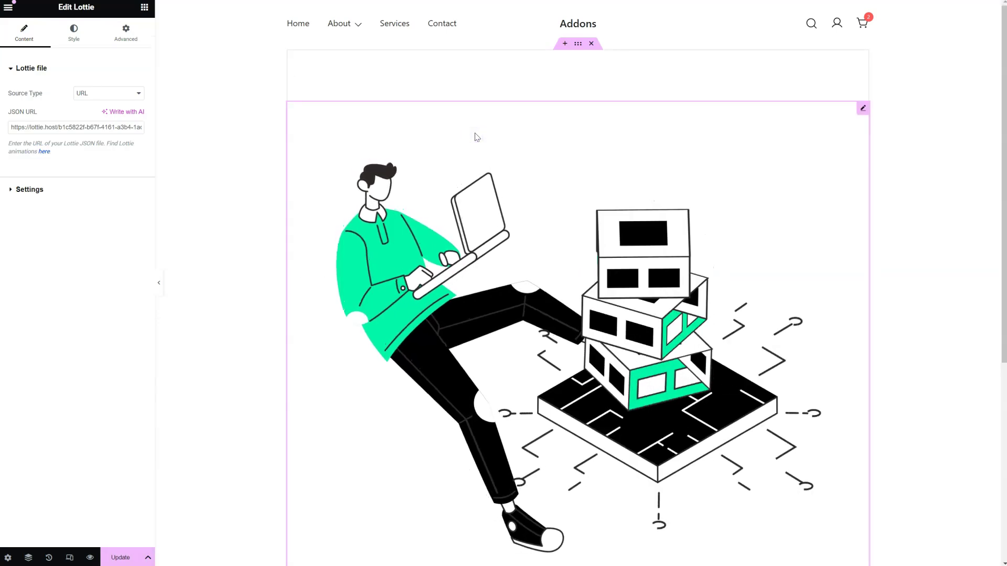
scroll(513, 242, "down", 2)
scroll(483, 246, "up", 1)
scroll(521, 236, "up", 1)
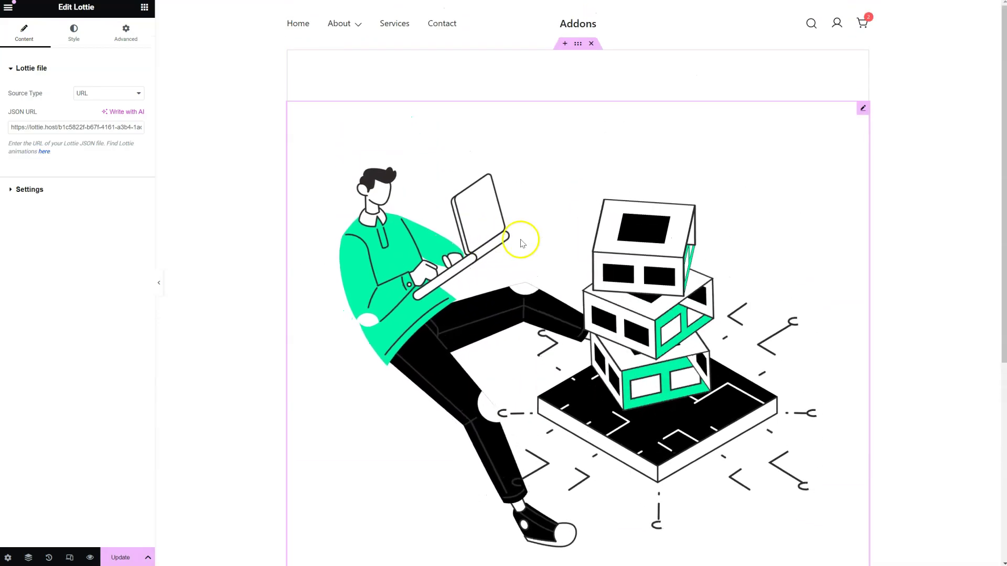
scroll(539, 241, "down", 2)
scroll(543, 247, "up", 2)
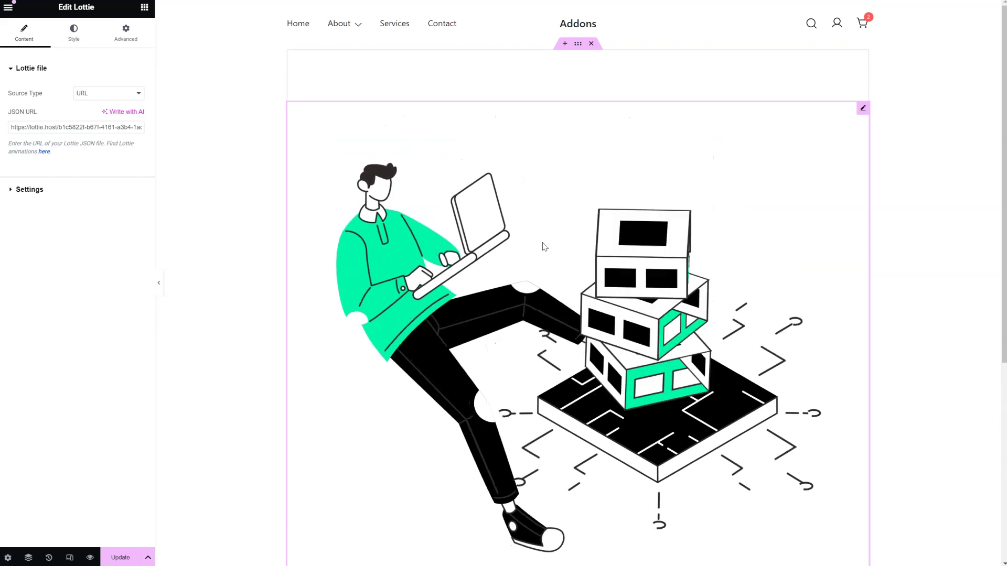
scroll(563, 265, "down", 4)
scroll(564, 276, "up", 3)
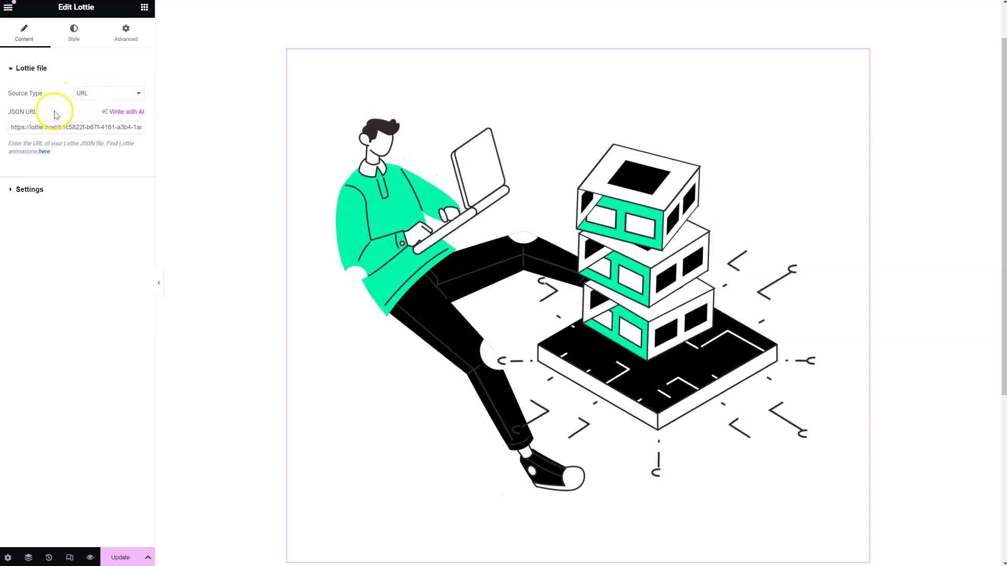
left_click(91, 93)
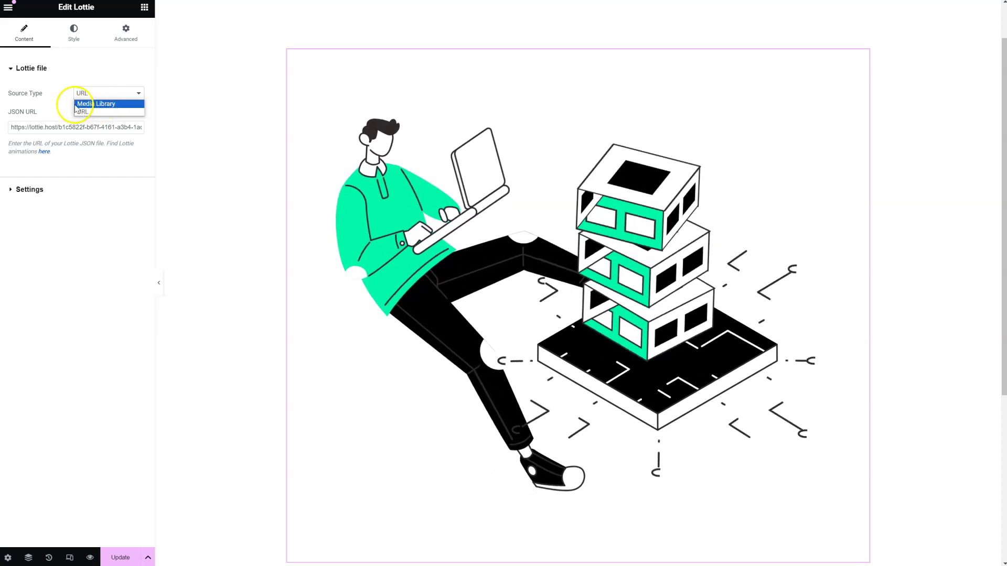
left_click(50, 104)
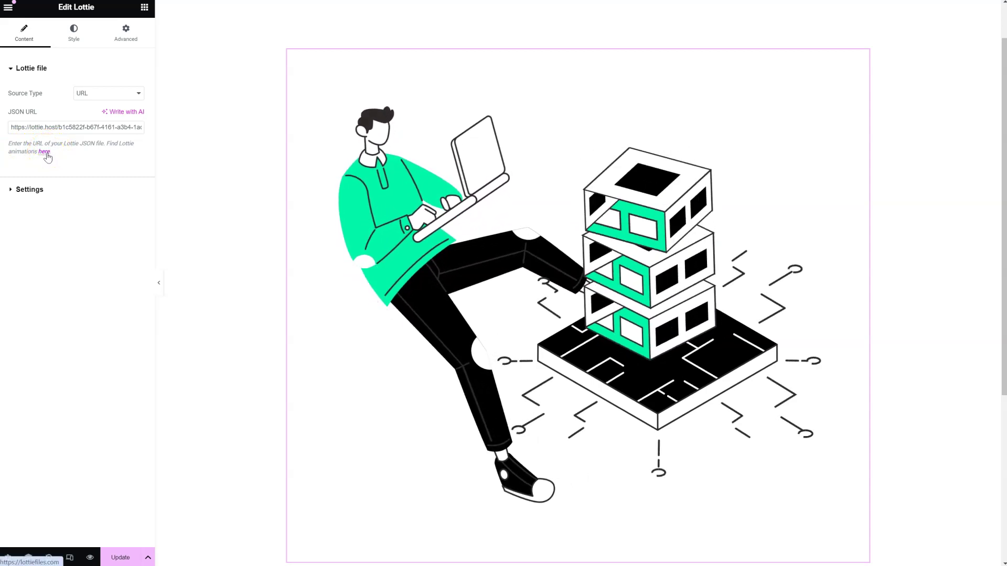
left_click(45, 153)
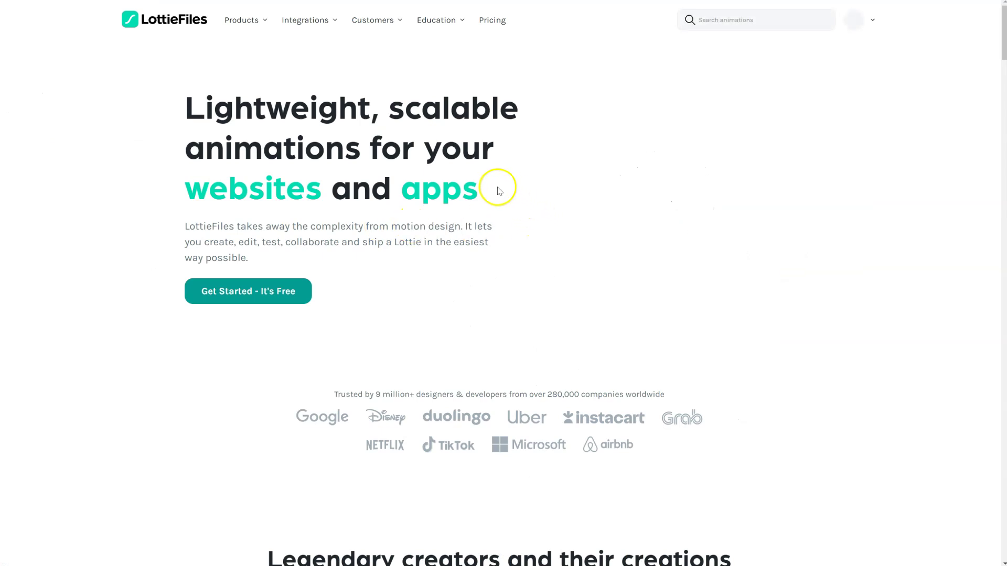
scroll(525, 279, "down", 4)
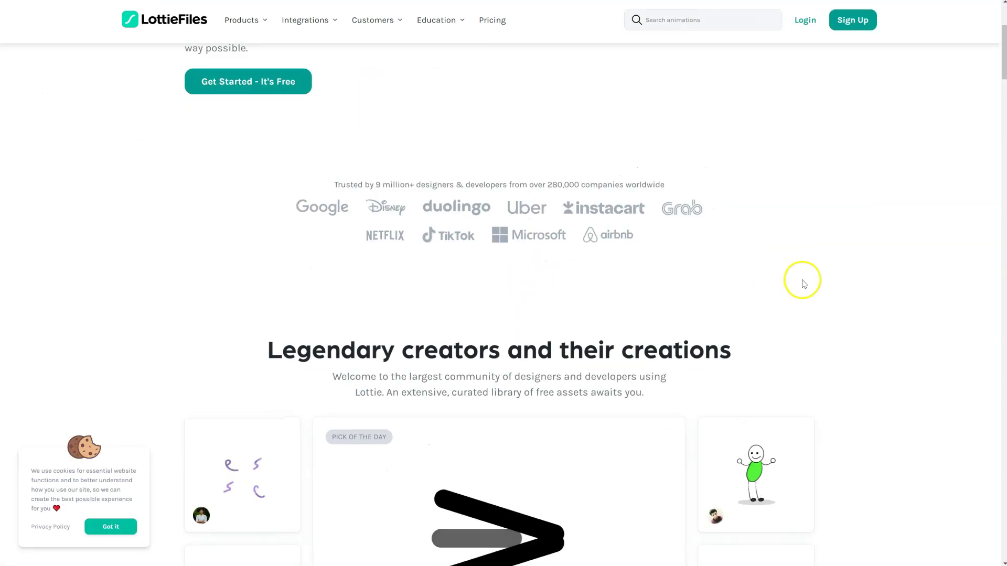
scroll(808, 281, "down", 6)
scroll(833, 283, "down", 1)
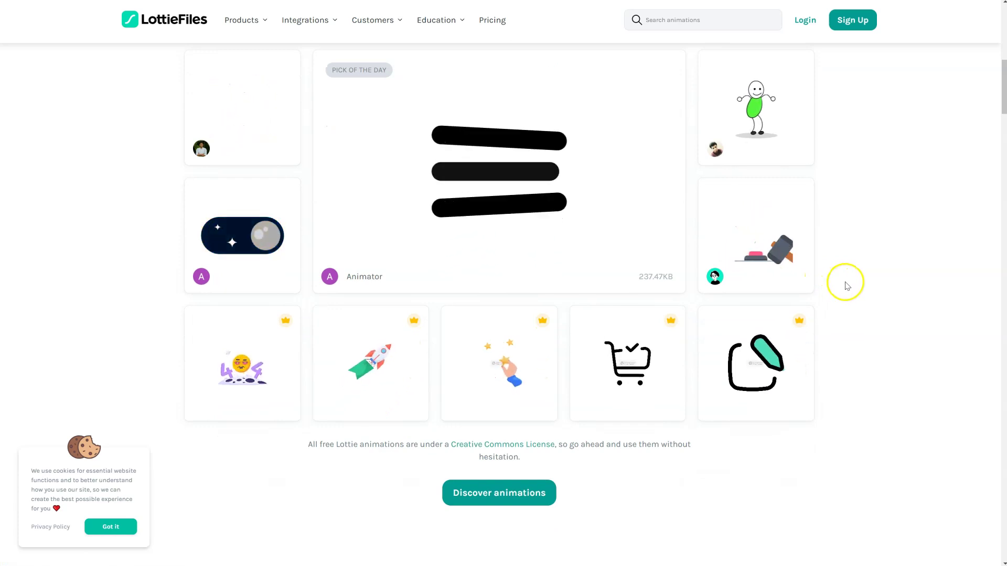
scroll(845, 286, "up", 1)
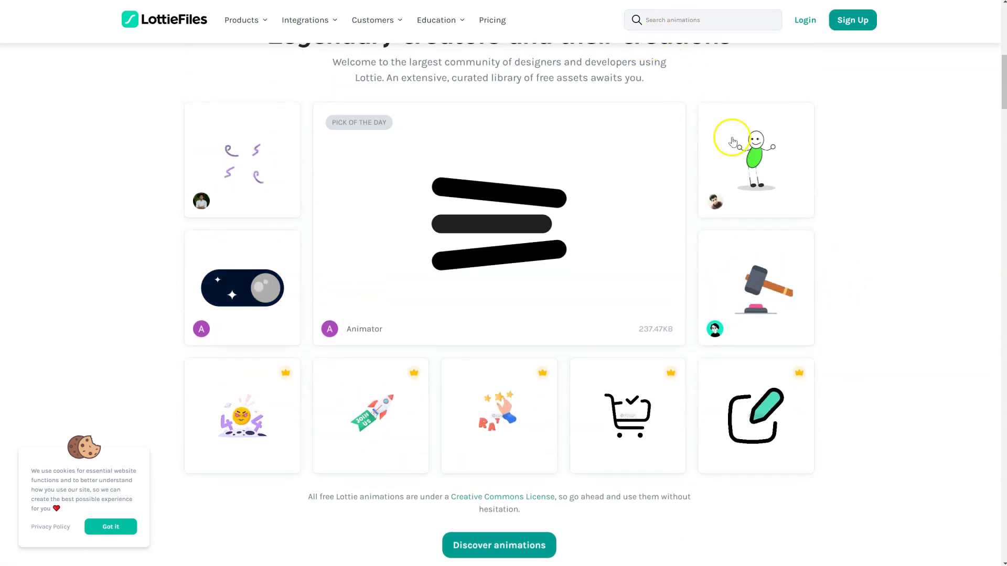
scroll(521, 167, "up", 3)
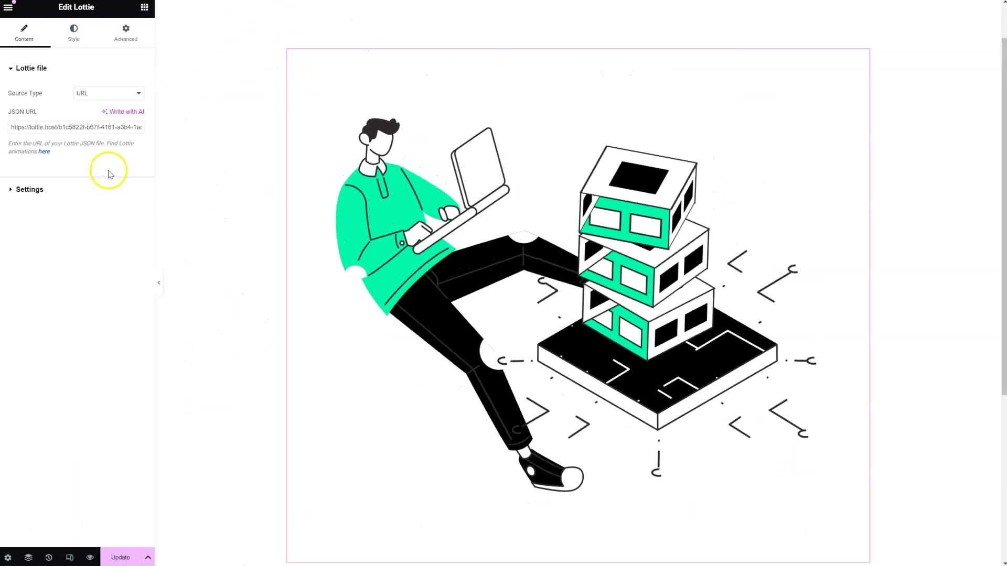
- Expand the Lottie playback Settings and toggle Autoplay off, then back on
left_click(71, 188)
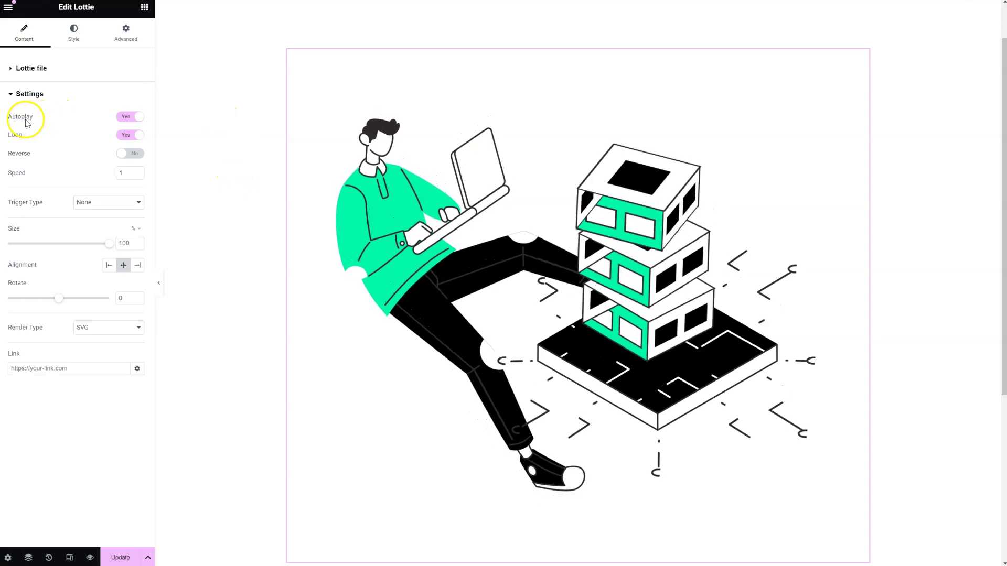
left_click(129, 118)
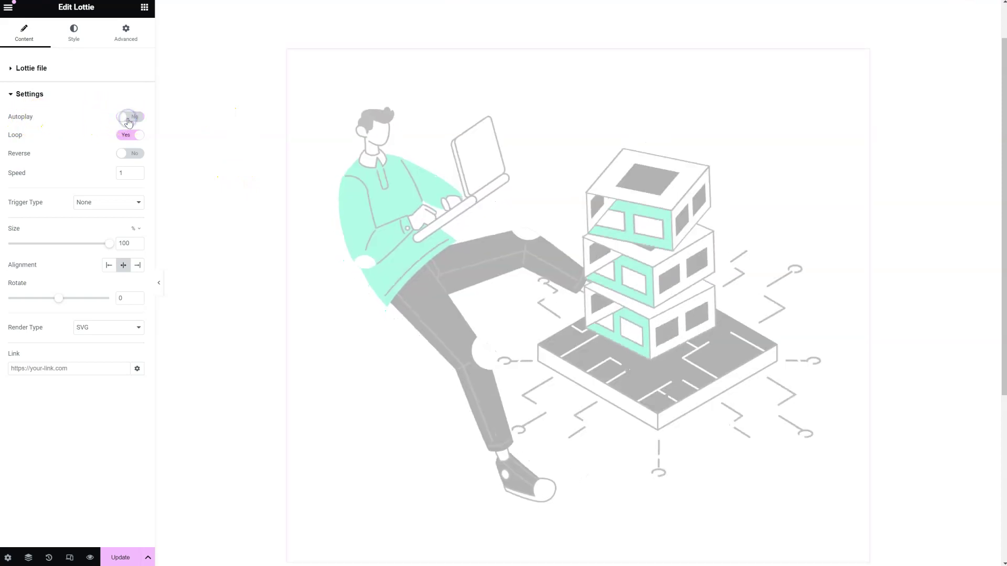
scroll(227, 178, "down", 3)
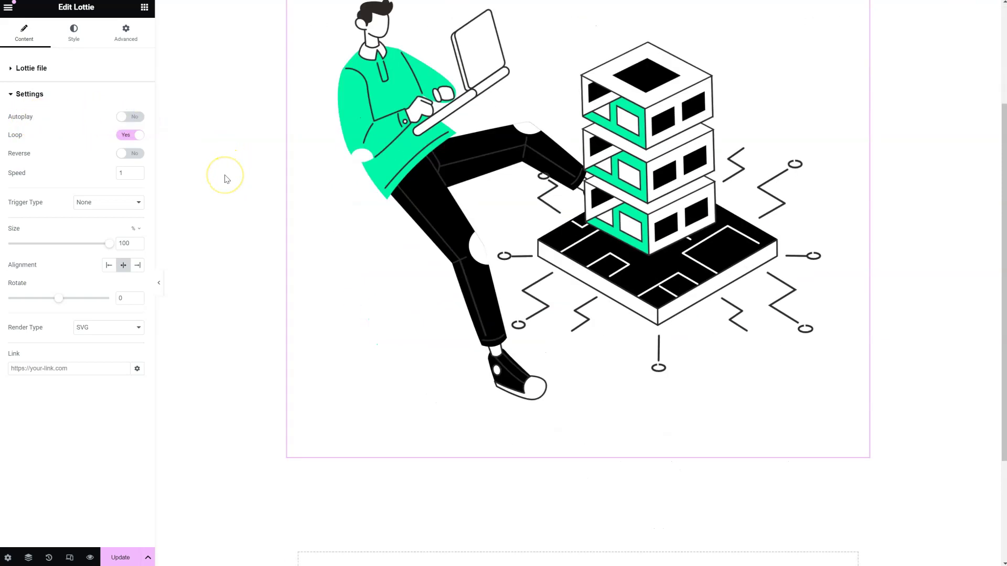
scroll(227, 179, "up", 1)
left_click(129, 119)
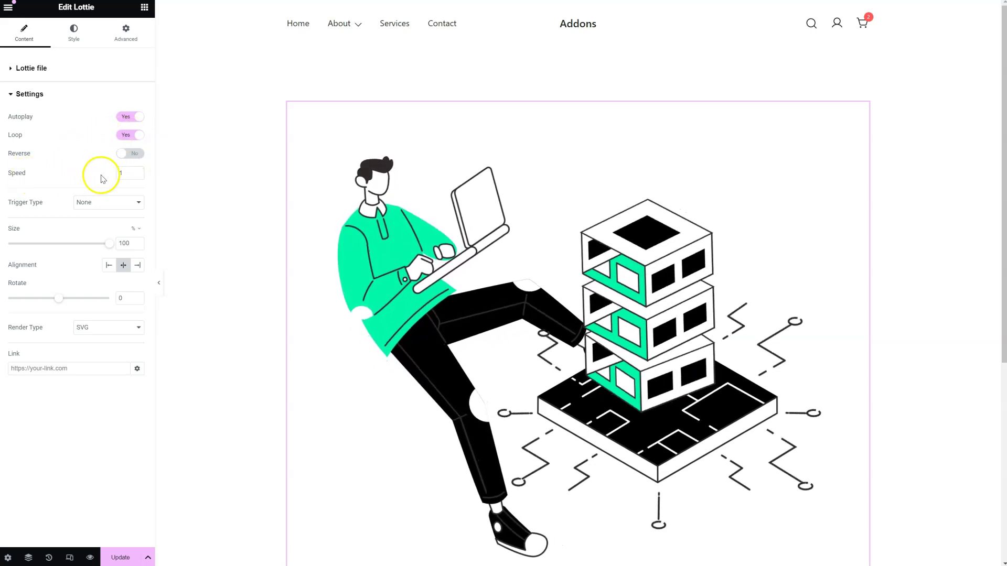
- Change the animation Speed to 5, then return it to 1
left_click(124, 171)
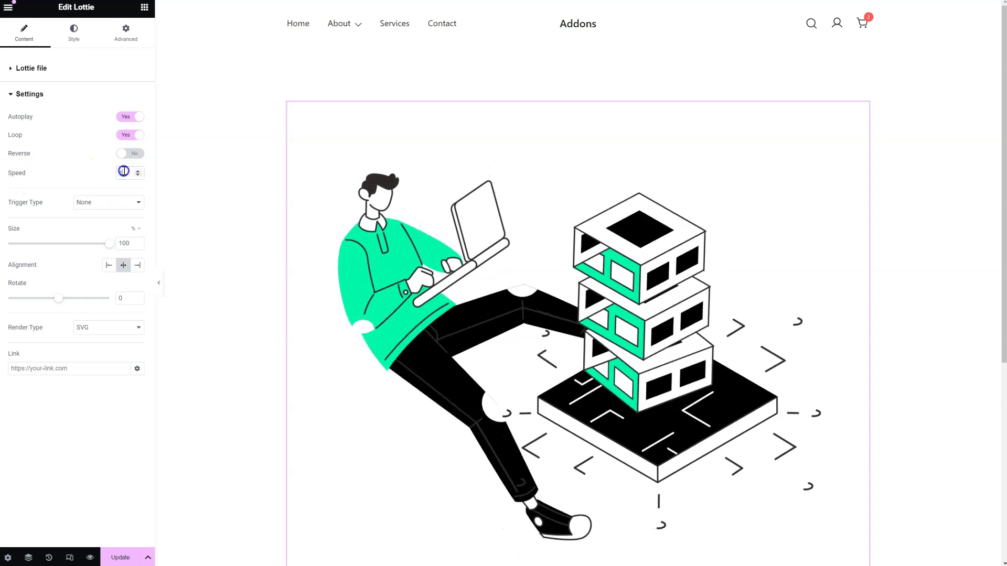
type("5")
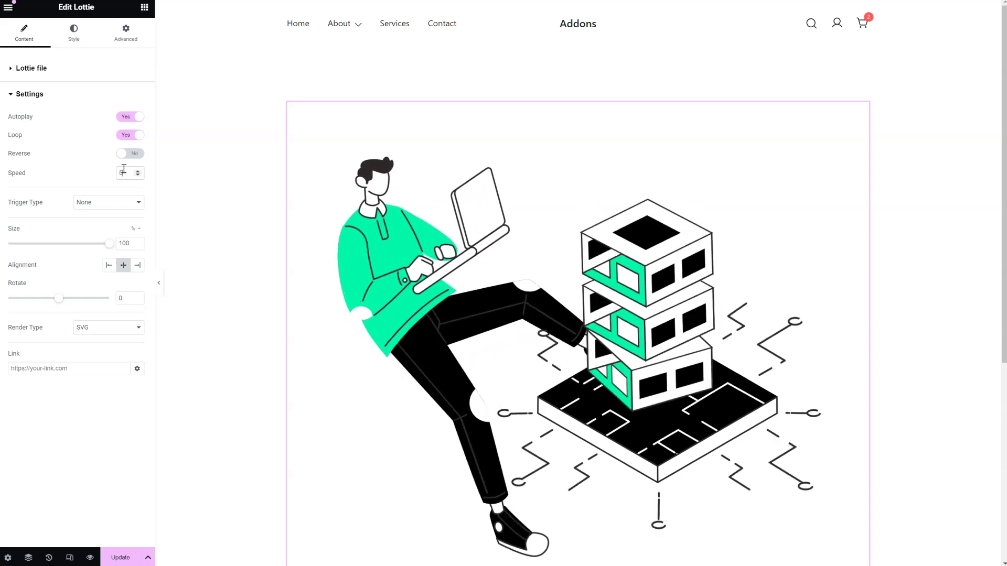
type("1")
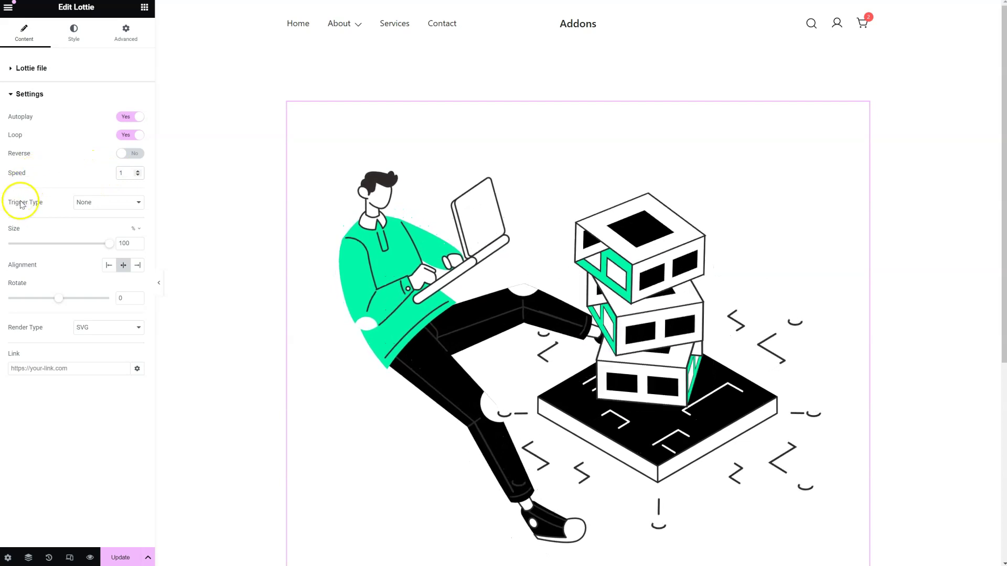
- Set the Lottie Trigger Type to Scroll, passing over the Viewport and Hover options
left_click(87, 203)
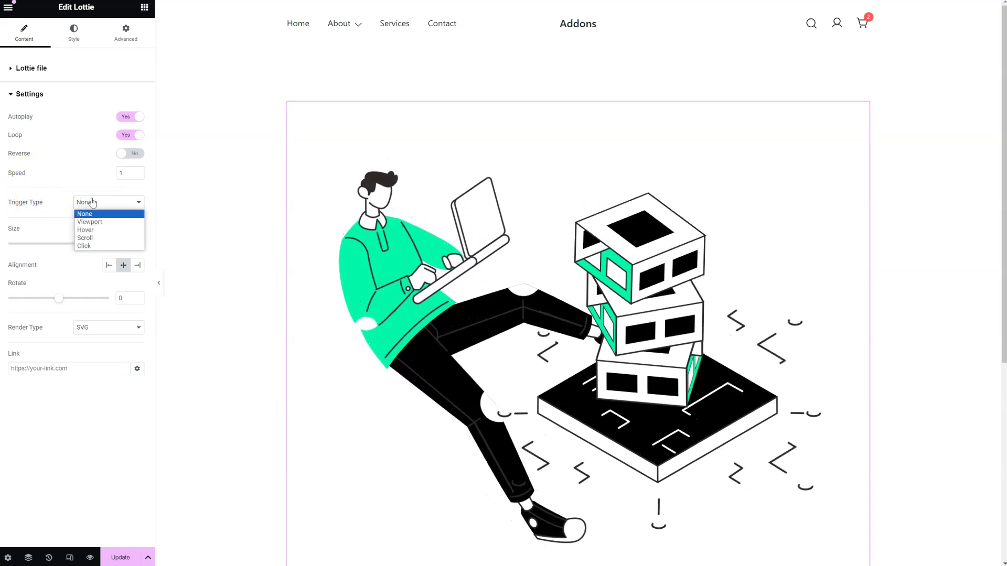
left_click(100, 223)
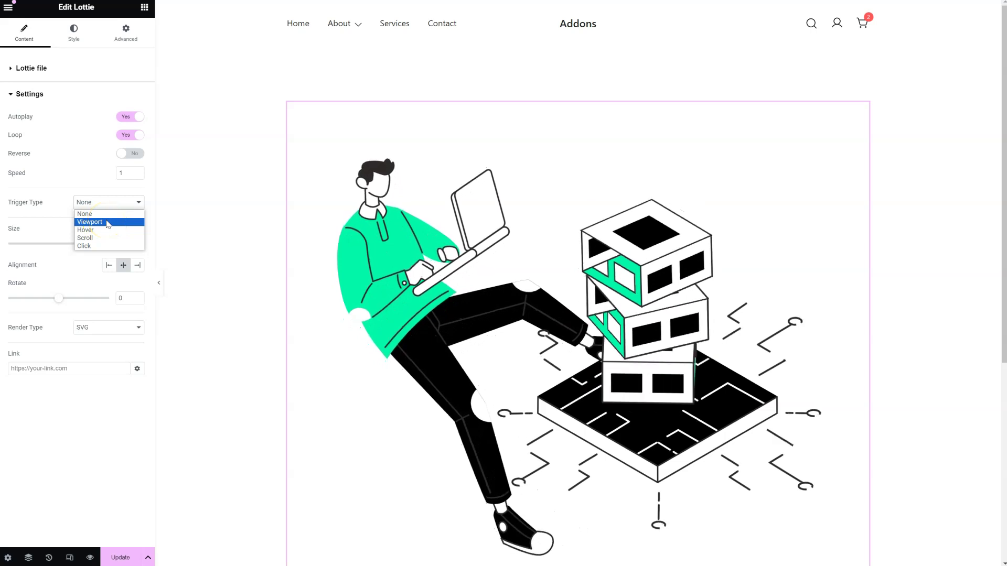
left_click(104, 232)
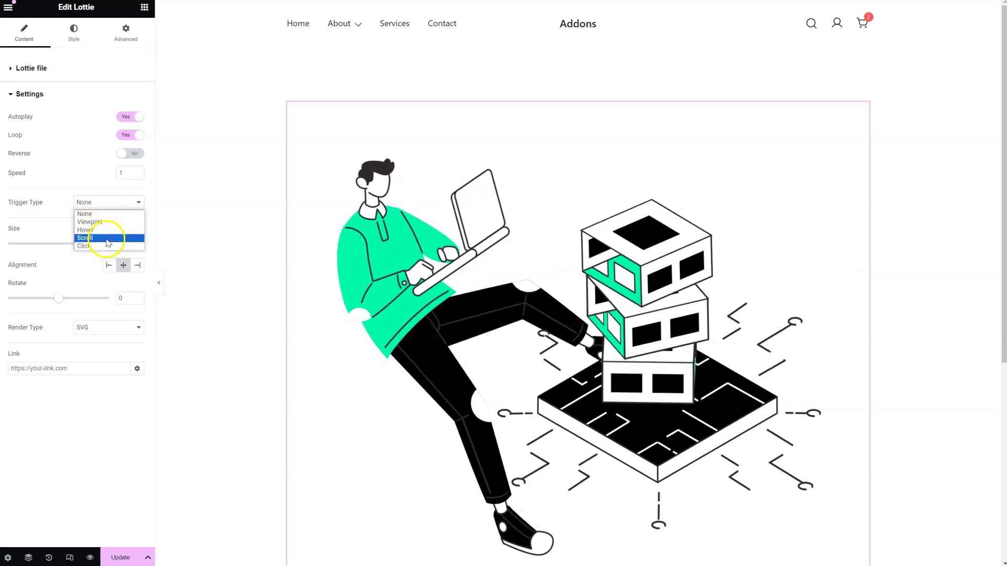
left_click(107, 240)
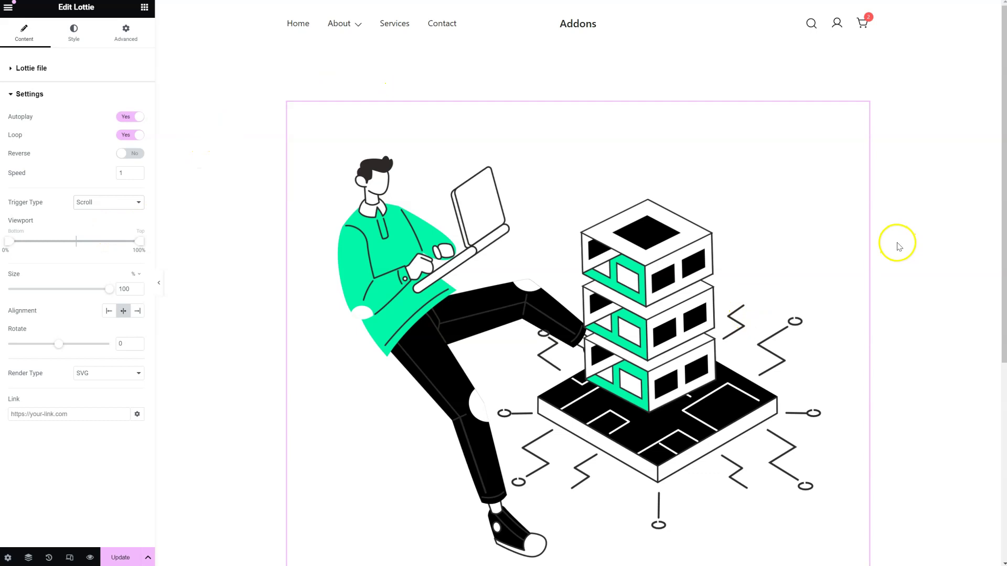
- Scroll the page preview up and down to watch the animation follow the scroll
scroll(900, 246, "down", 2)
scroll(904, 252, "up", 1)
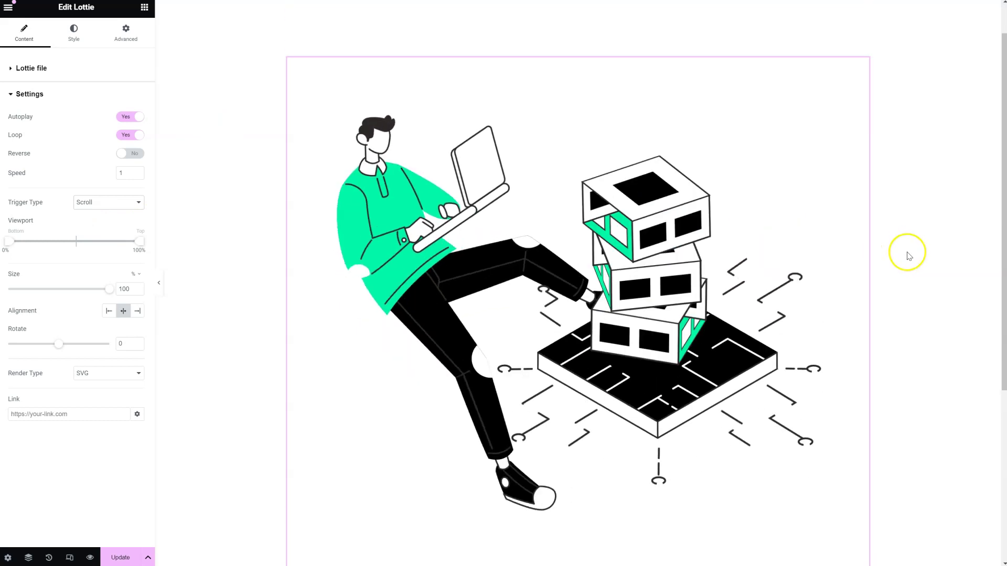
scroll(907, 254, "down", 1)
scroll(909, 256, "down", 2)
scroll(909, 256, "up", 3)
scroll(909, 256, "down", 3)
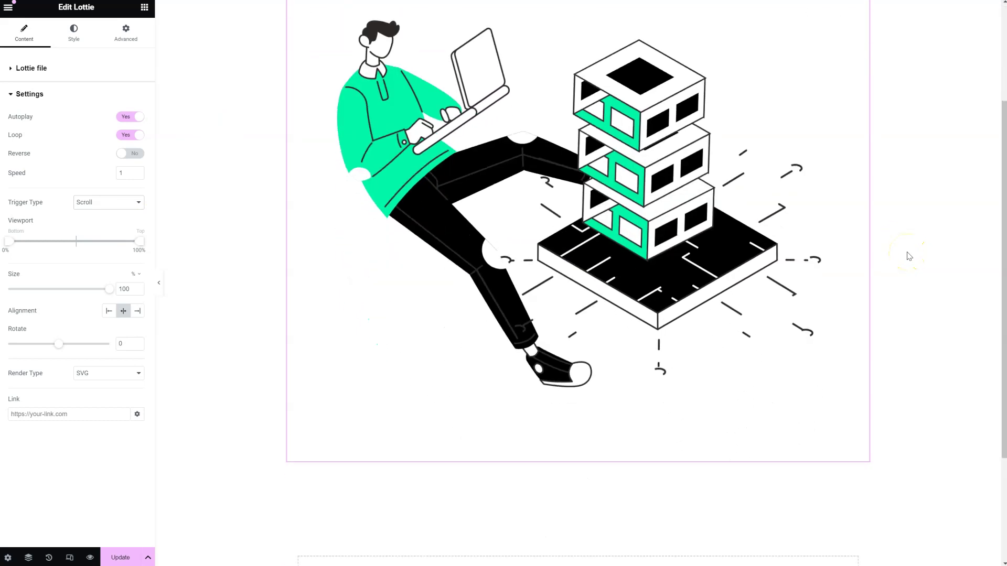
scroll(908, 256, "up", 1)
scroll(908, 255, "up", 1)
scroll(909, 256, "down", 3)
scroll(909, 256, "up", 4)
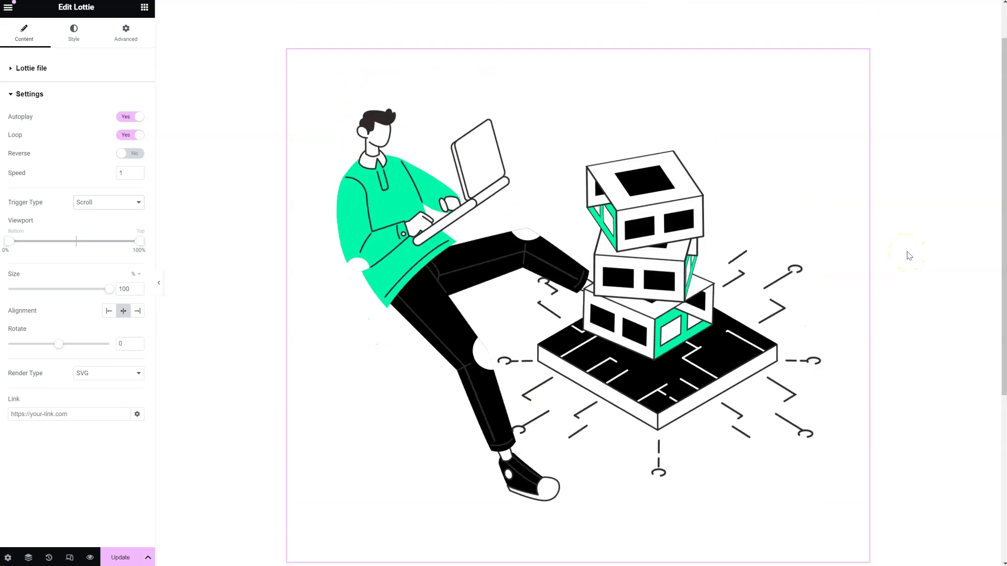
- Set the Trigger Type to Hover and test it on the illustration
left_click(101, 202)
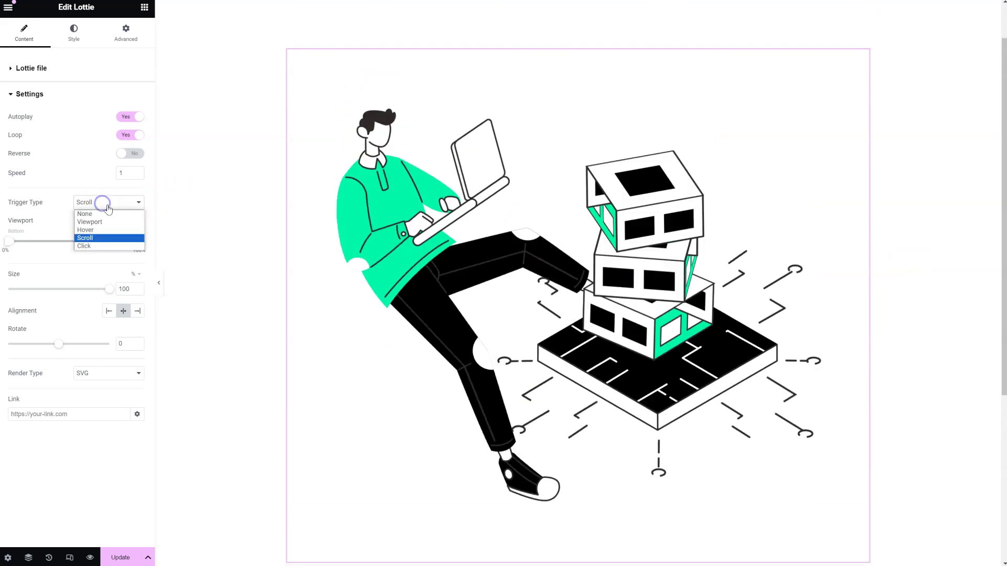
left_click(92, 229)
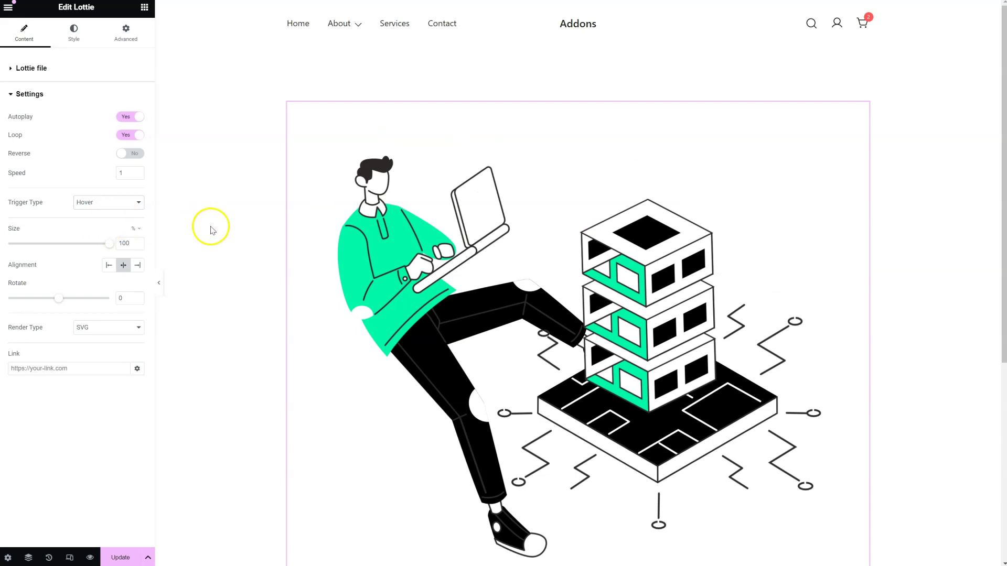
mouse_move(490, 288)
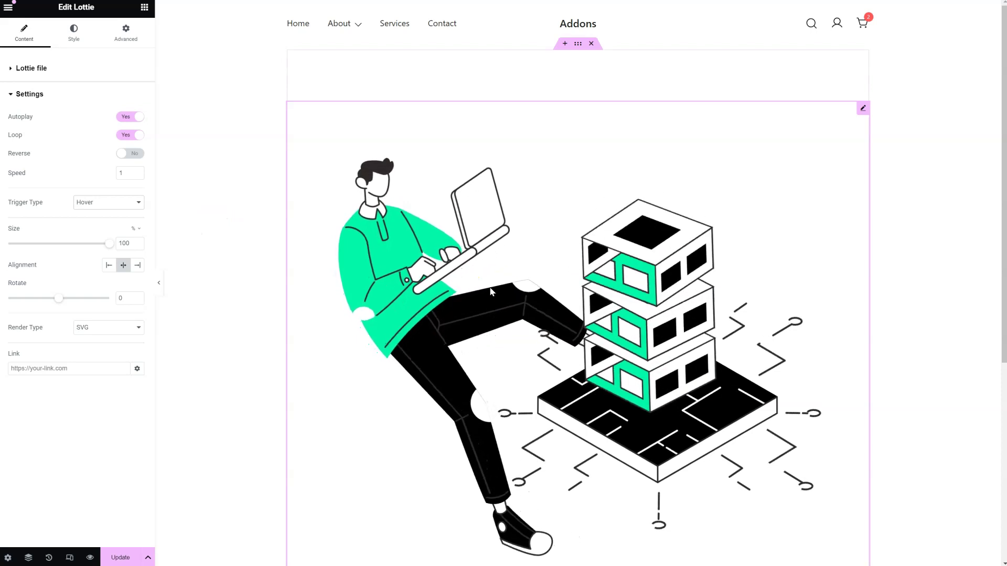
- Switch the trigger to Click and test it, then set Trigger Type to None
left_click(110, 202)
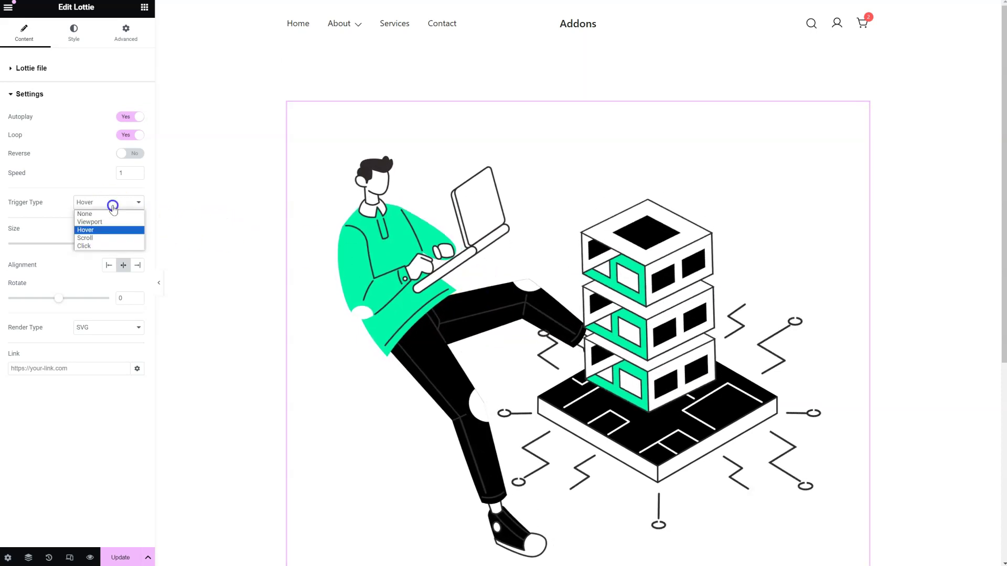
left_click(88, 247)
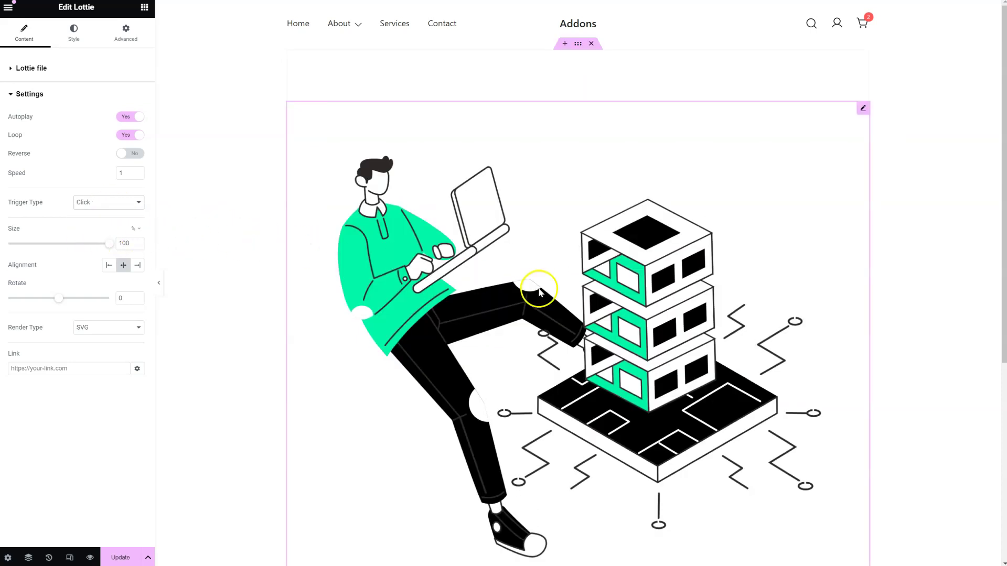
left_click(600, 331)
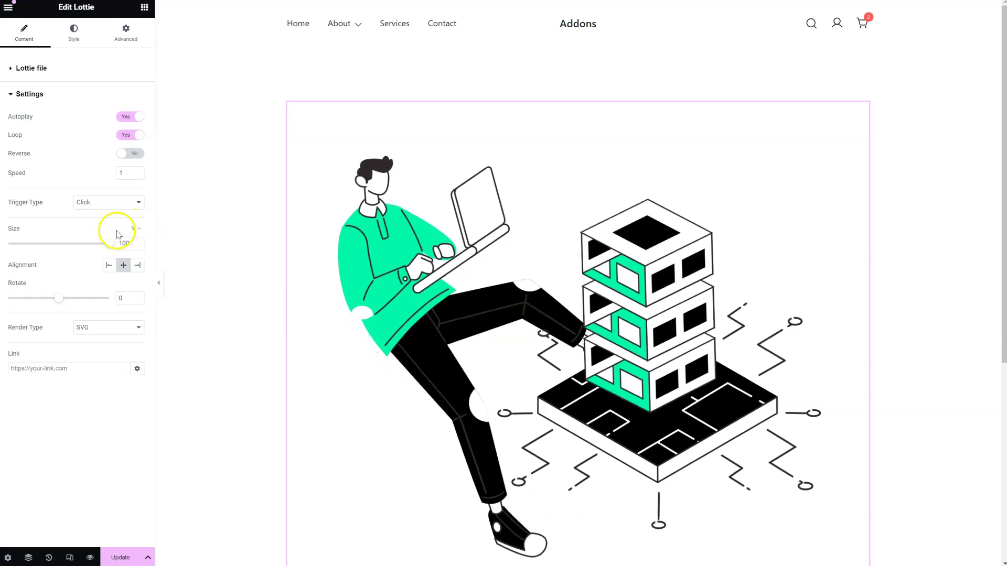
left_click(105, 203)
left_click(104, 212)
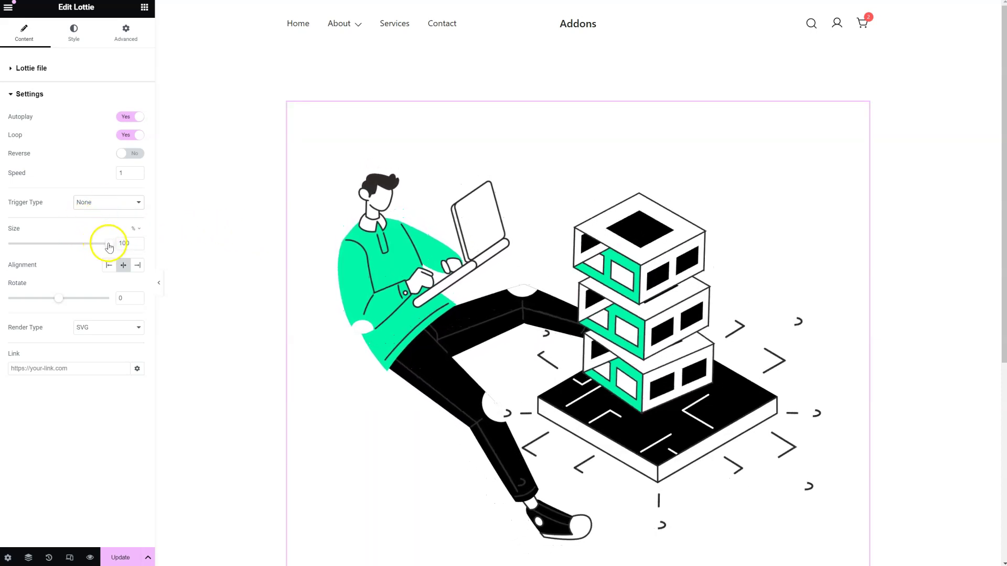
- Resize the illustration to 47%, keep it centre-aligned, and rotate it to -15 degrees
left_click_drag(108, 247, 50, 244)
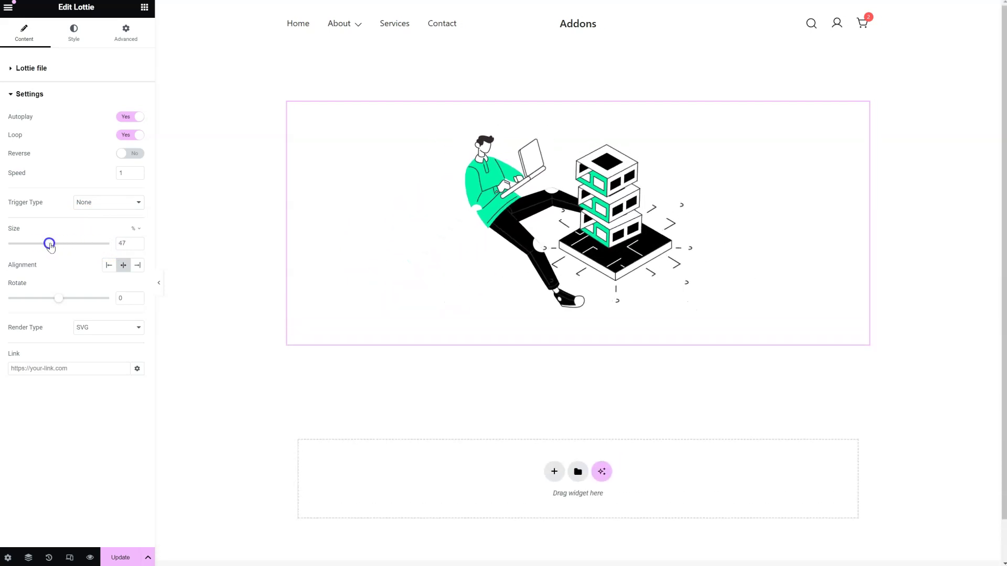
left_click(108, 265)
left_click(123, 265)
mouse_move(59, 298)
left_mouse_down()
mouse_move(71, 299)
mouse_move(44, 300)
mouse_move(78, 300)
mouse_move(59, 303)
left_mouse_up()
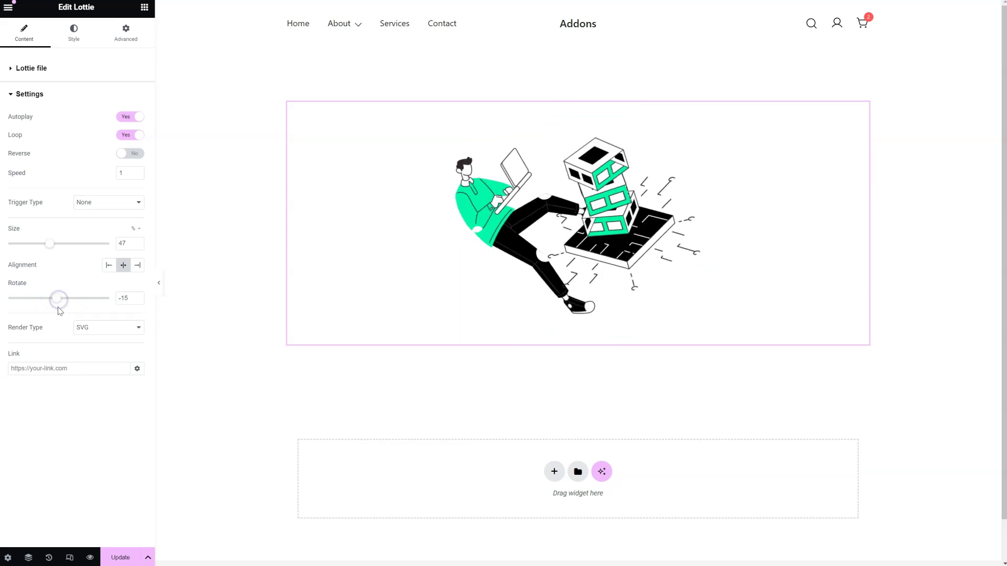
left_click(102, 327)
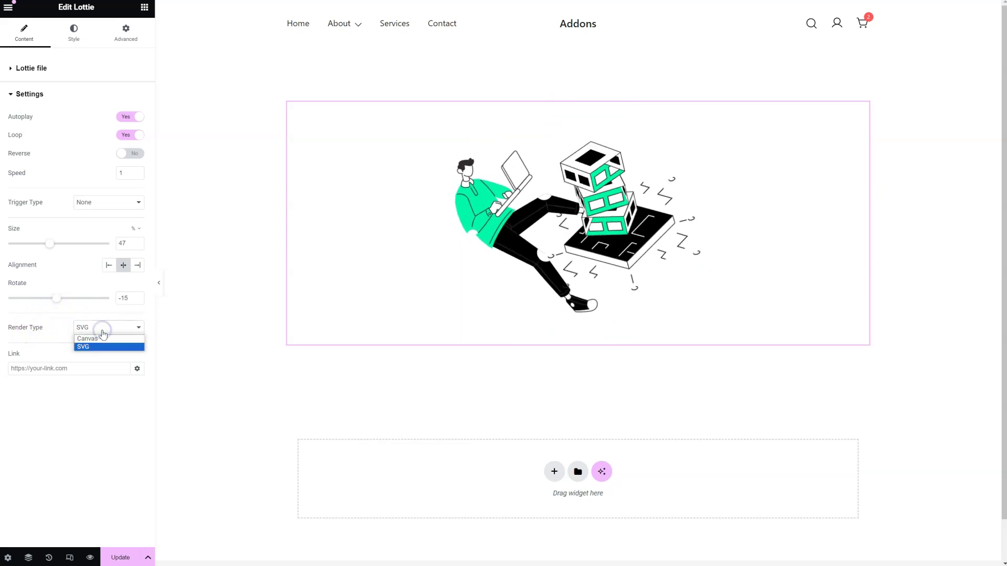
left_click(97, 339)
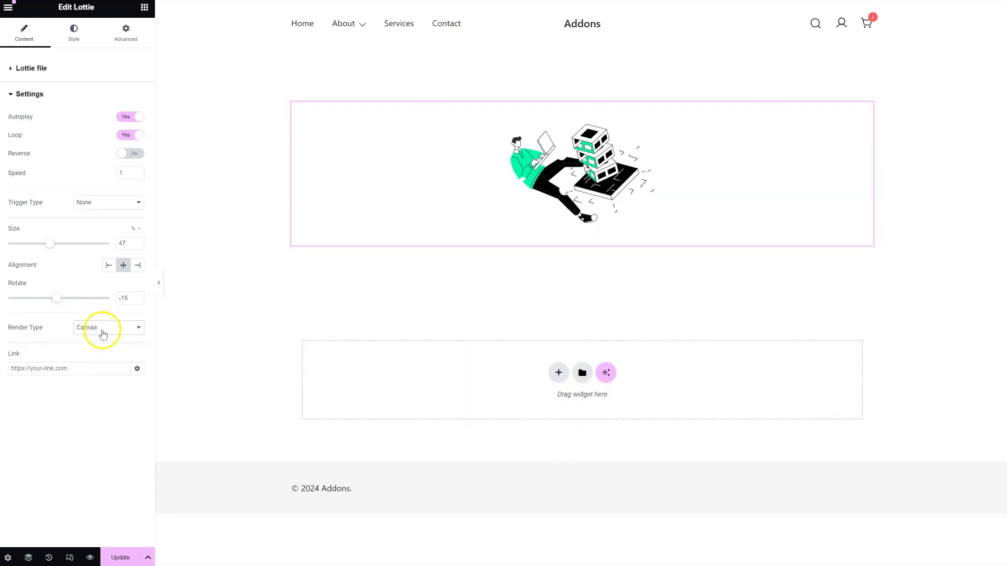
left_click(102, 331)
left_click(99, 346)
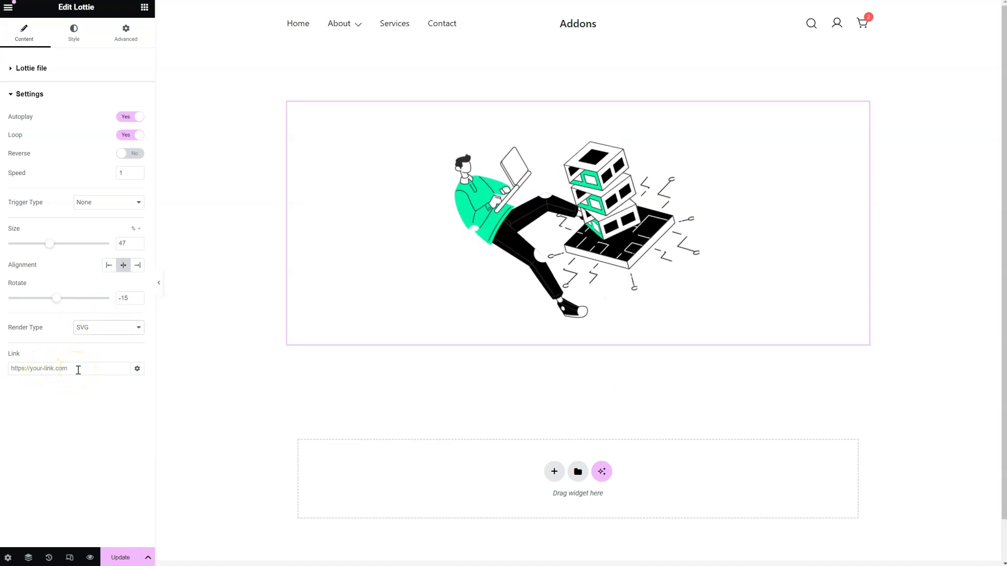
left_click(137, 369)
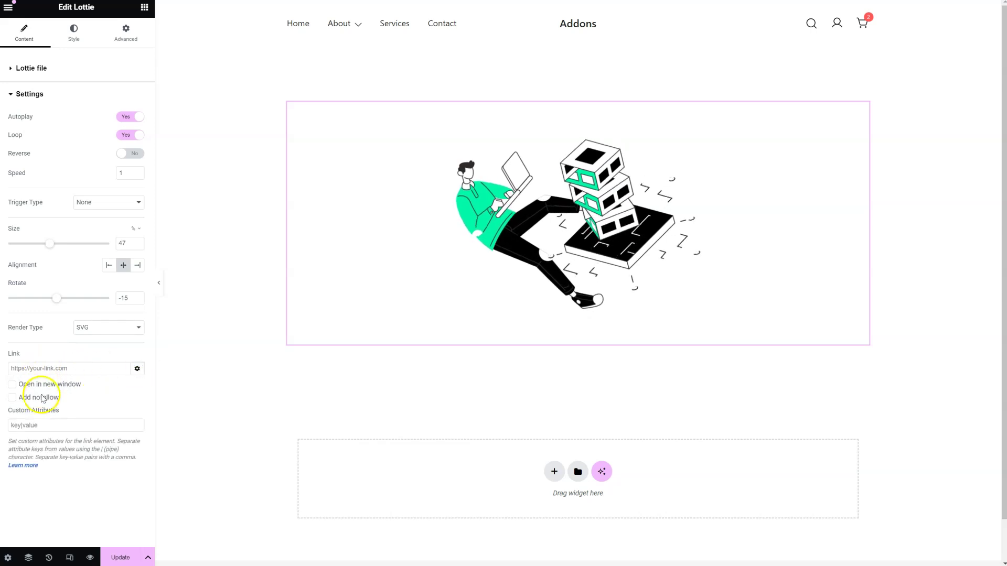
left_click(137, 369)
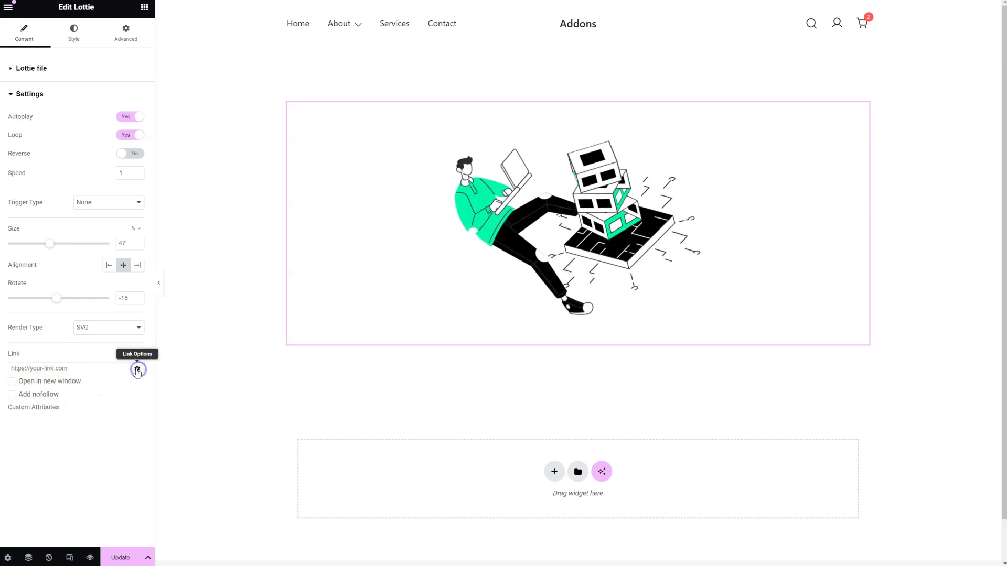
- In the Style tab, set opacity 0.45 and raise the CSS filter saturation to 162
left_click(76, 42)
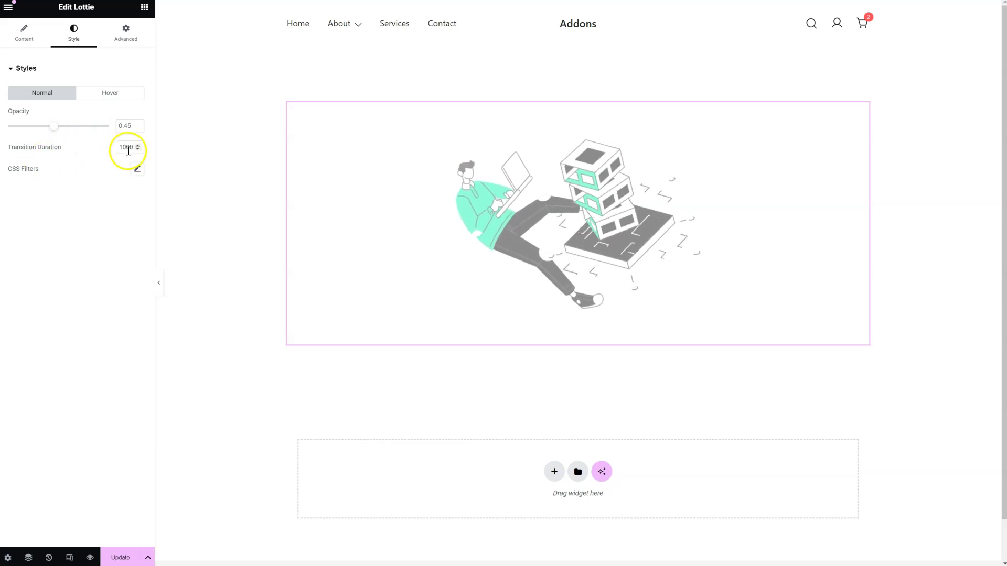
left_click(137, 168)
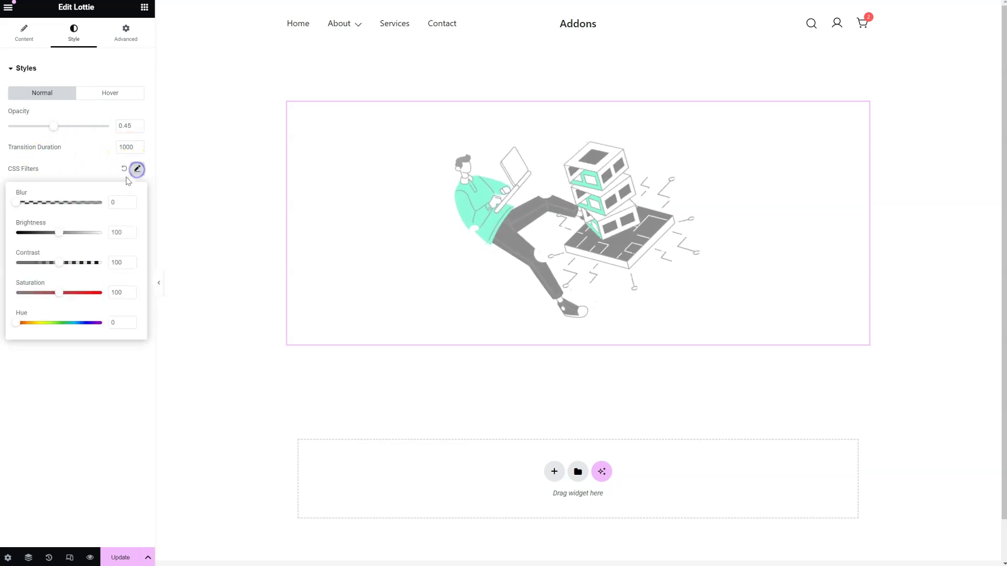
left_click_drag(59, 292, 86, 294)
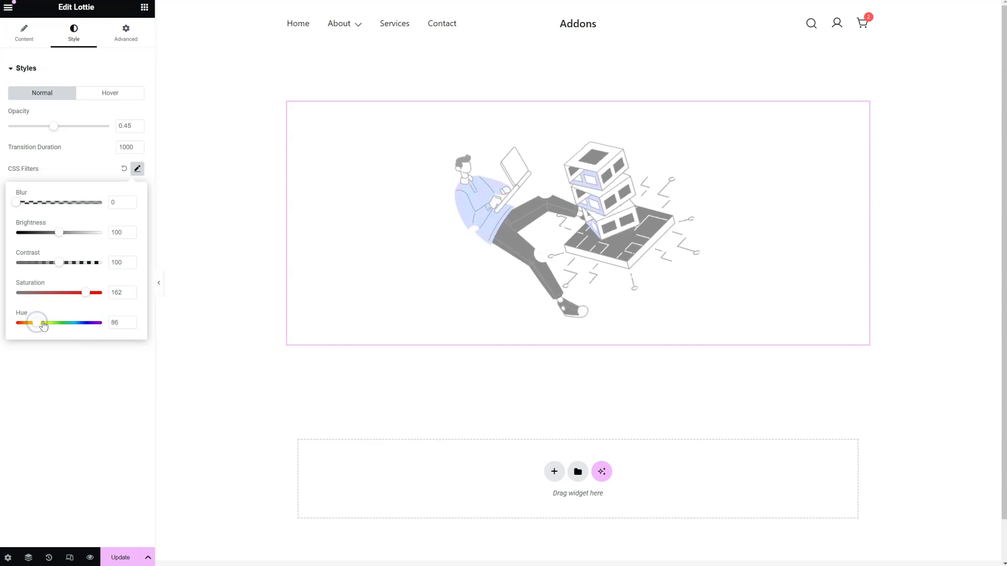
- Give the Hover state opacity 1 and a 6.2 blur CSS filter, previewing it on the illustration
left_click(70, 367)
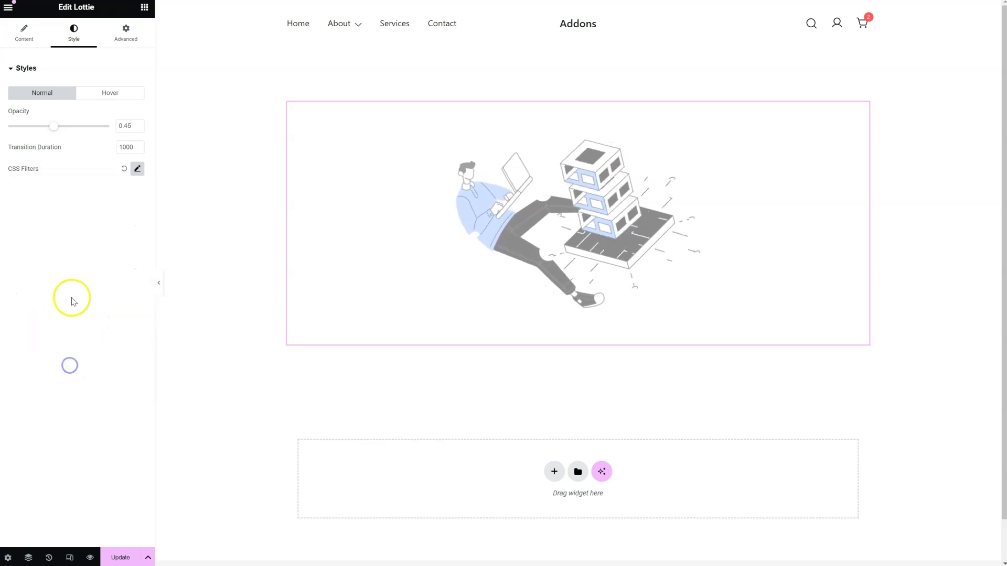
left_click(114, 94)
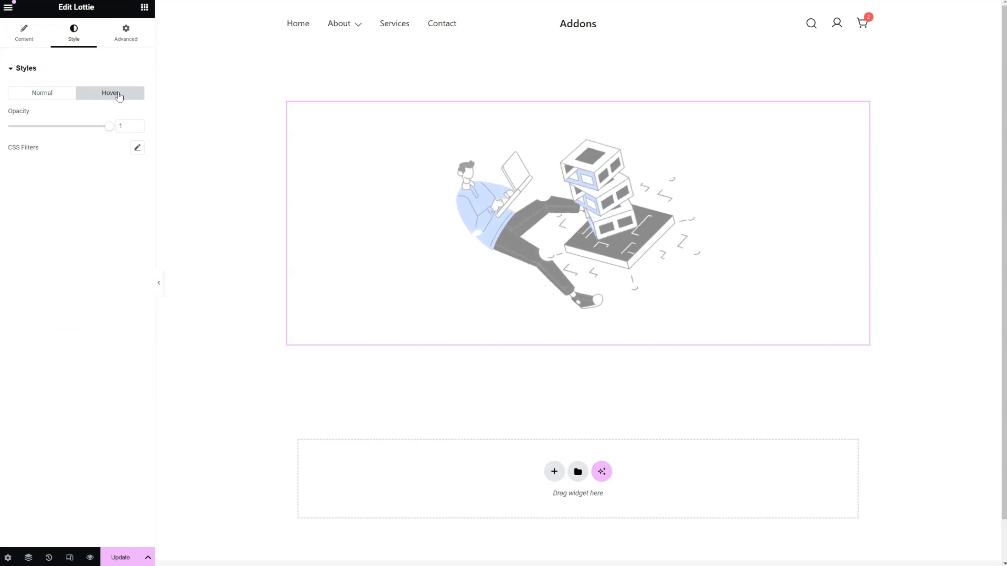
left_click(121, 112)
left_click(395, 207)
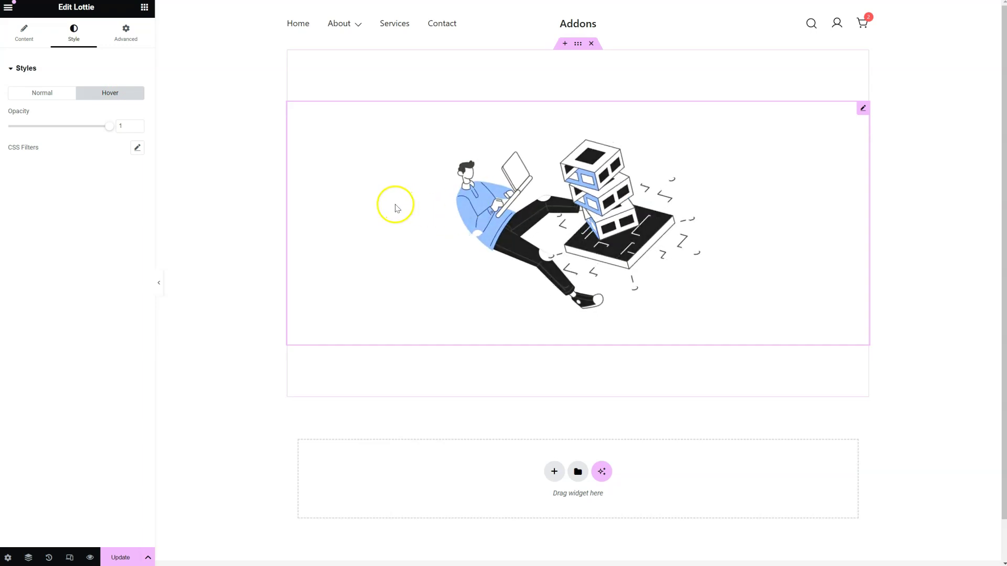
left_click(136, 148)
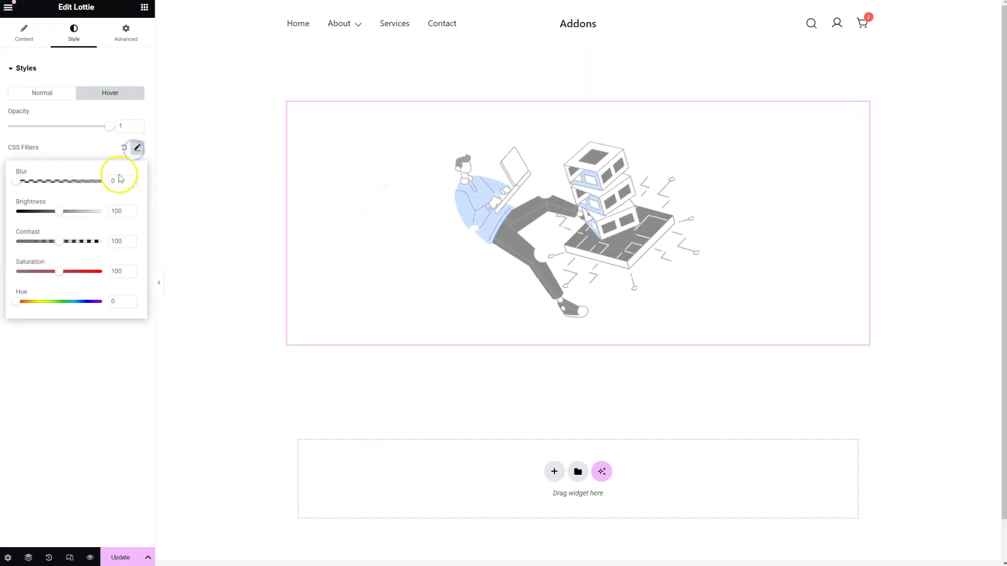
left_click(86, 153)
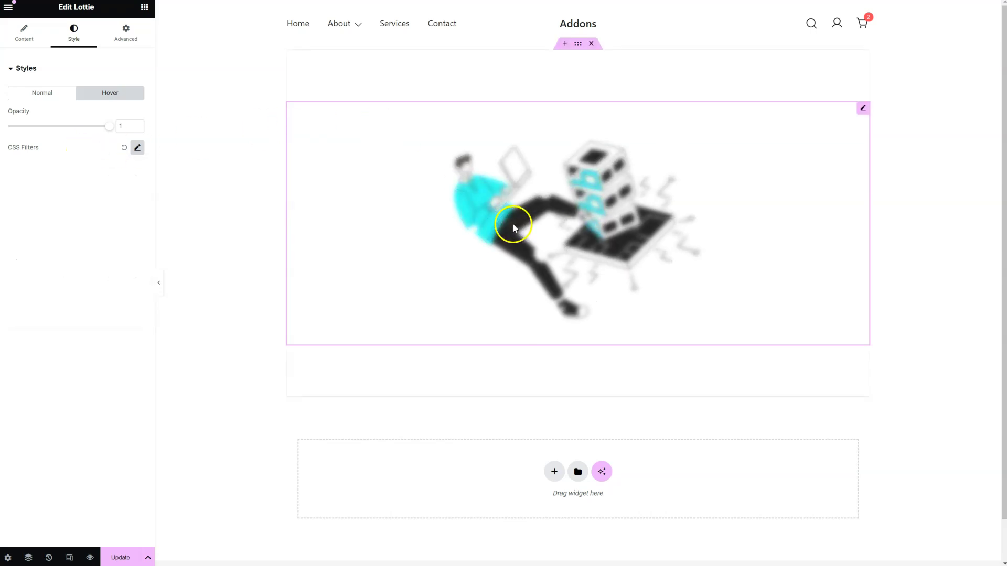